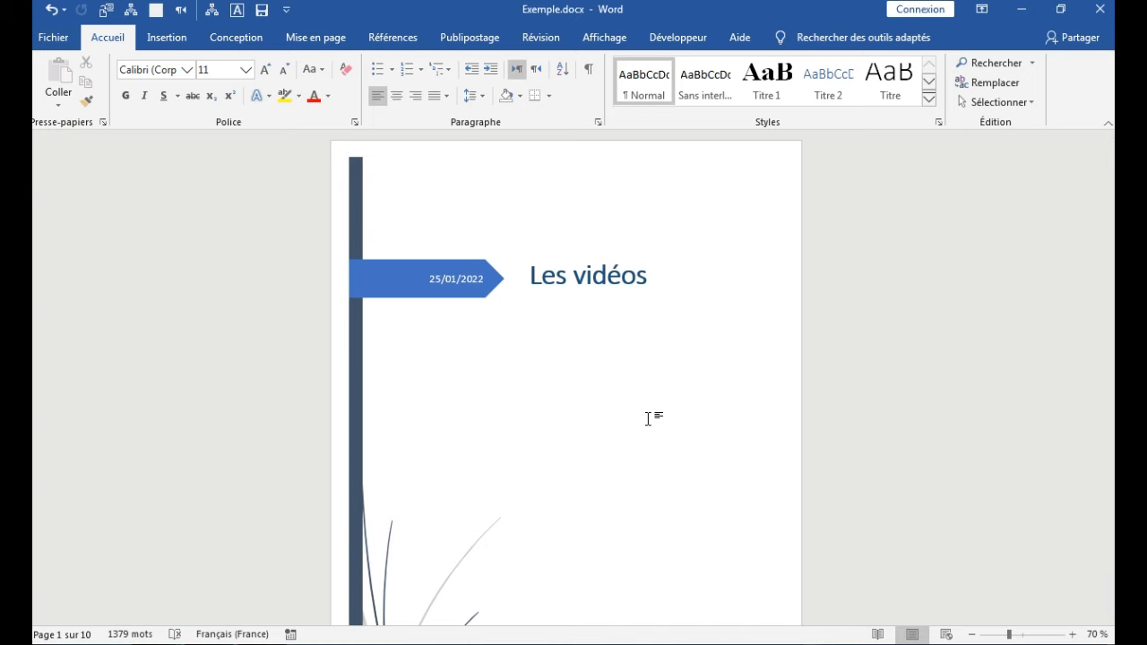
# Browse the document from the cover page to page 6 and back to examine the page numbers around the "Avantages" title page
pyautogui.moveTo(1111, 168); pyautogui.dragTo(1111, 204)
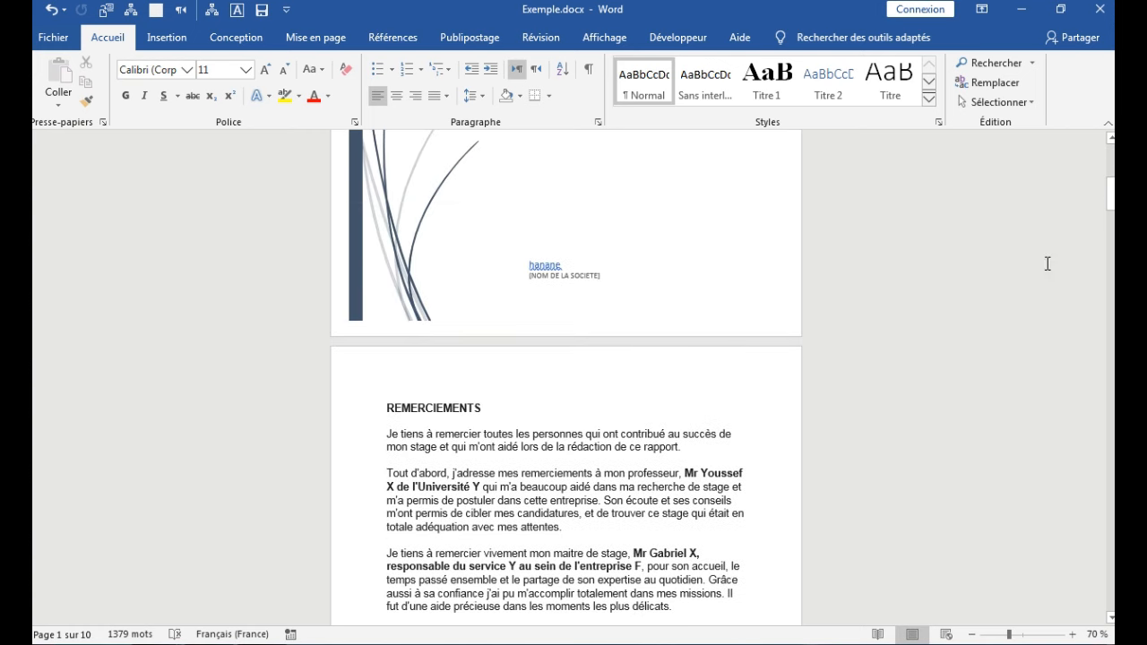
pyautogui.moveTo(1110, 197)
pyautogui.mouseDown()
pyautogui.moveTo(1112, 377)
pyautogui.moveTo(1112, 343)
pyautogui.mouseUp()
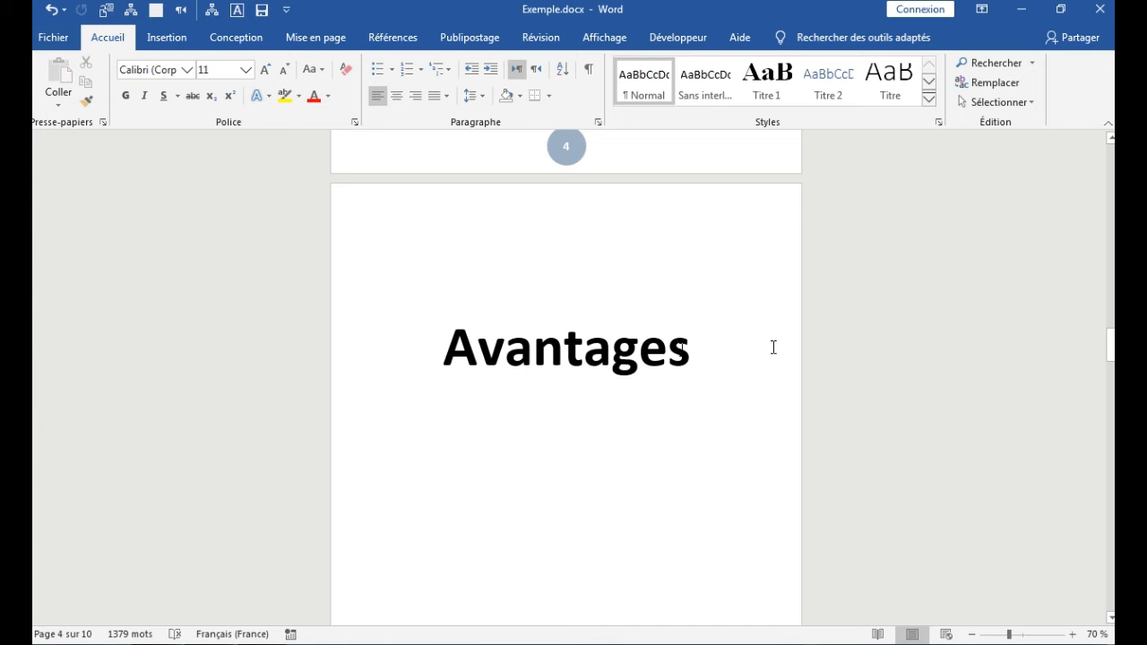
pyautogui.moveTo(1111, 356); pyautogui.dragTo(1111, 365)
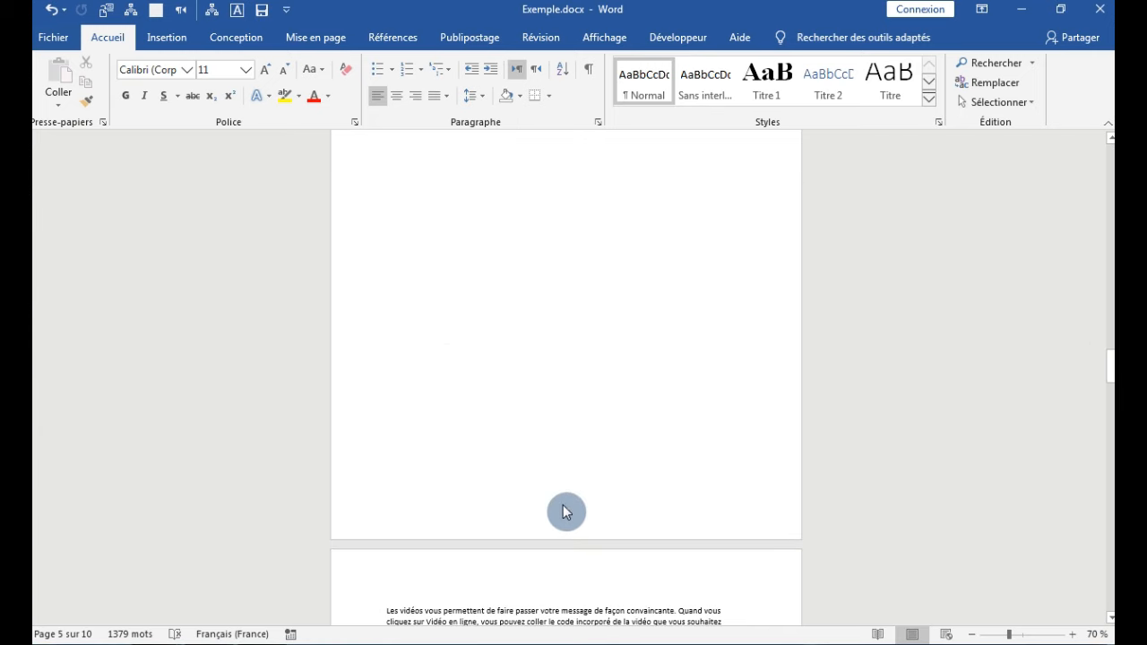
pyautogui.moveTo(1111, 376)
pyautogui.mouseDown()
pyautogui.moveTo(1111, 348)
pyautogui.moveTo(1111, 374)
pyautogui.mouseUp()
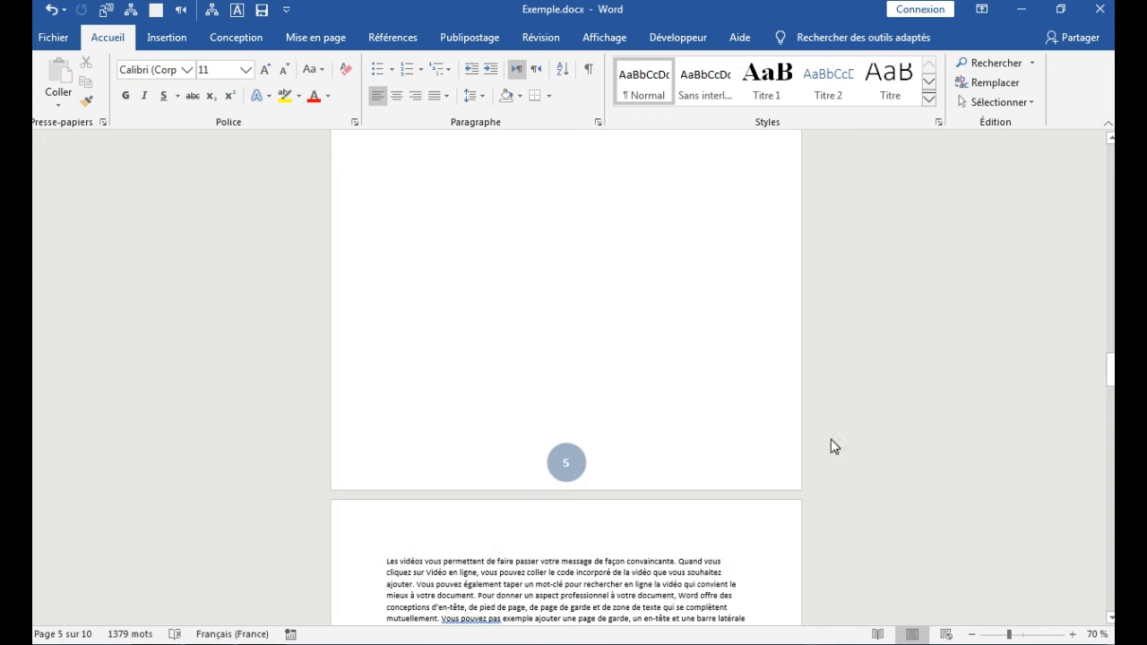
pyautogui.moveTo(1111, 377); pyautogui.dragTo(1111, 423)
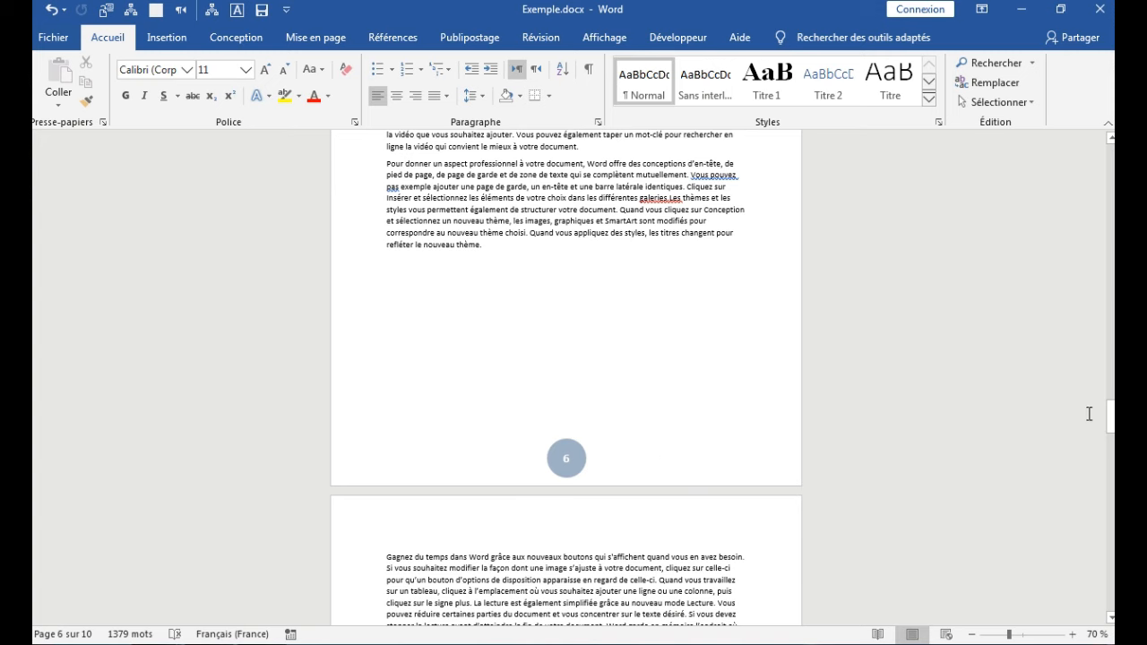
pyautogui.moveTo(1112, 429); pyautogui.dragTo(1113, 349)
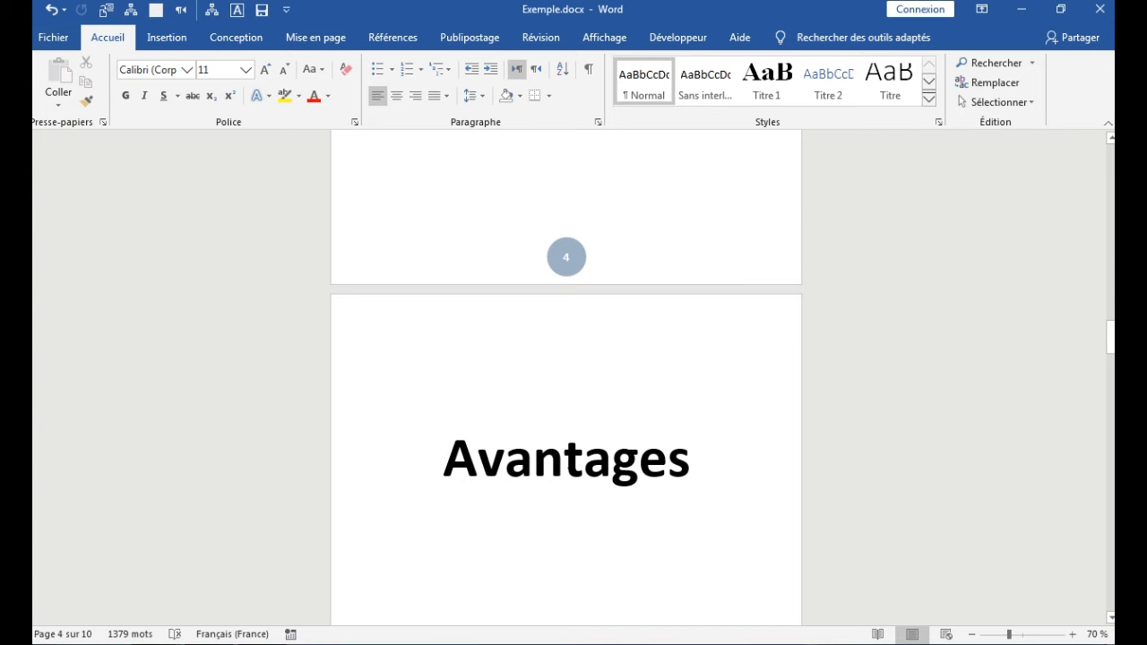
pyautogui.click(563, 457)
pyautogui.moveTo(446, 460); pyautogui.dragTo(638, 461)
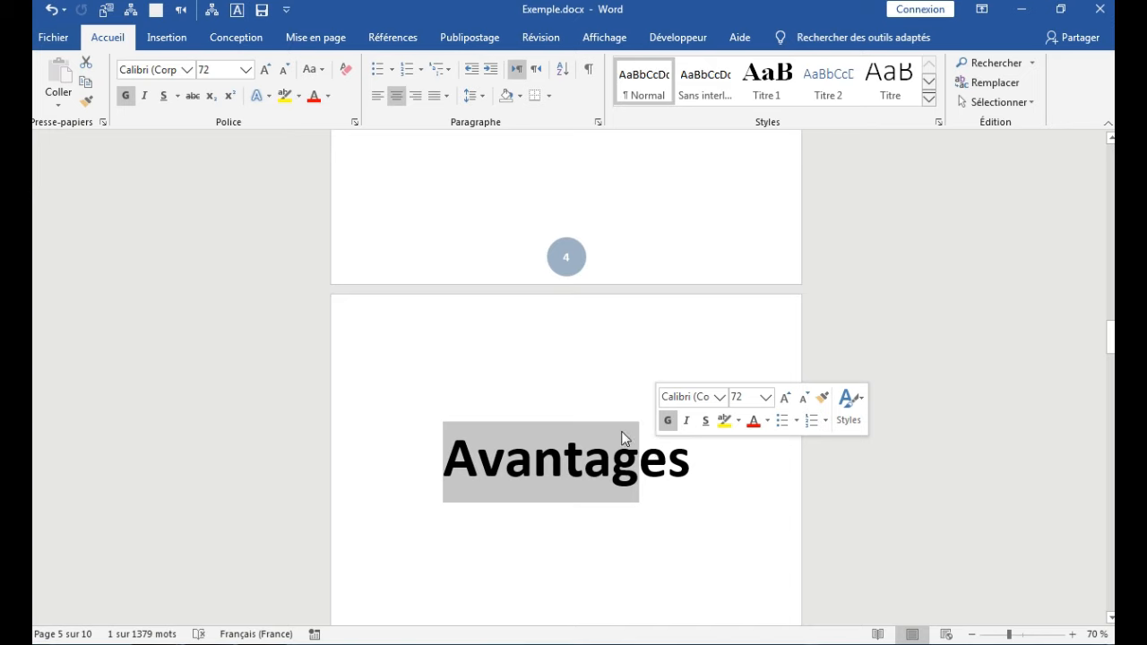
pyautogui.click(600, 438)
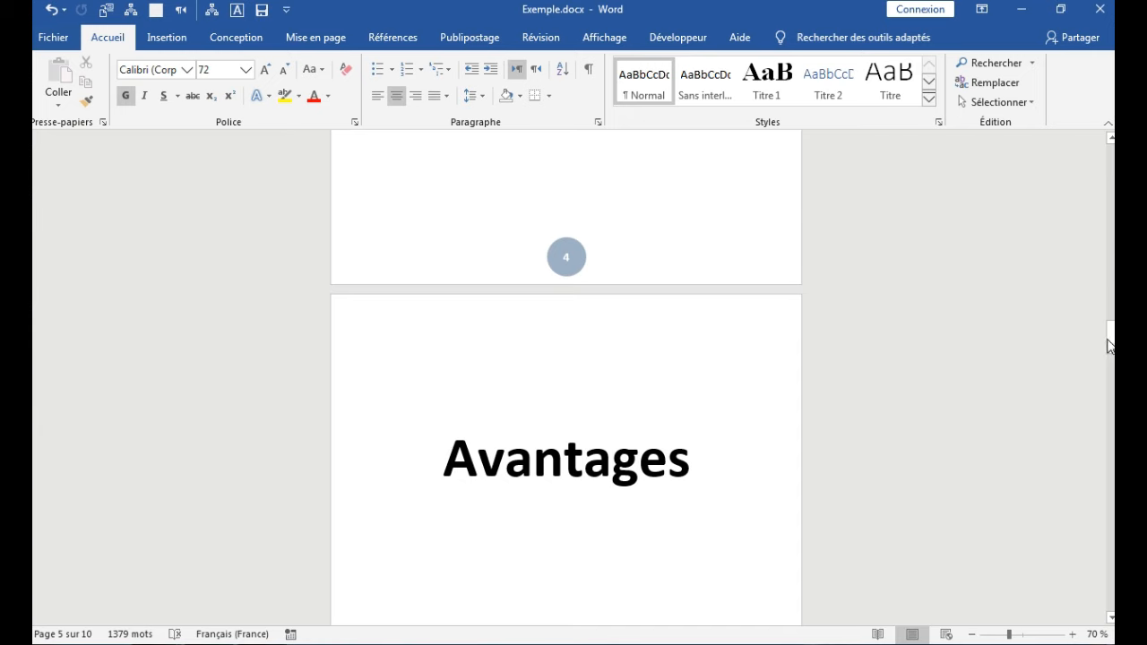
pyautogui.moveTo(1112, 345)
pyautogui.mouseDown()
pyautogui.moveTo(1111, 376)
pyautogui.moveTo(1113, 336)
pyautogui.mouseUp()
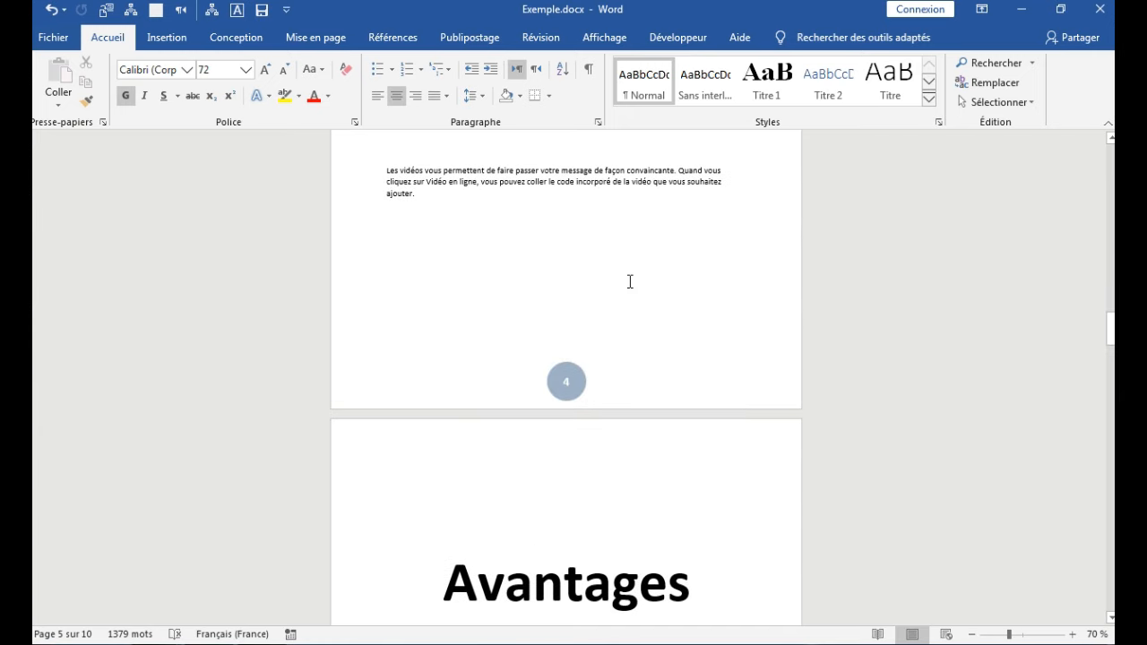
# Open the footer of page 4, examine the section labels on the pages around "Avantages", and return to the body text
pyautogui.doubleClick(410, 391)
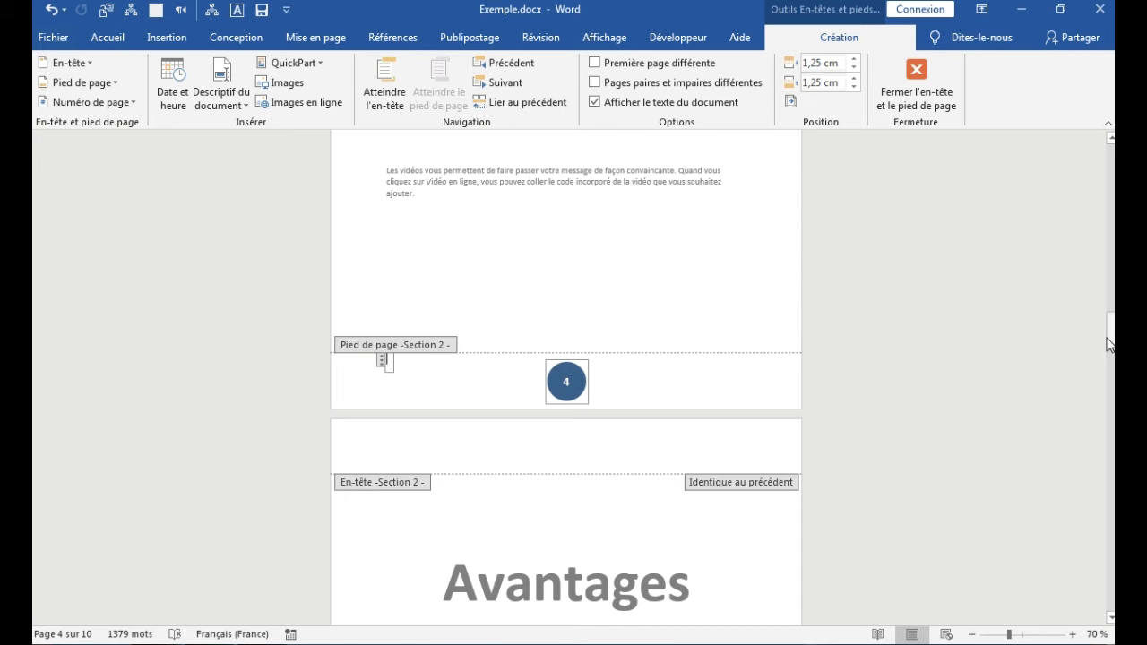
pyautogui.moveTo(1110, 332)
pyautogui.mouseDown()
pyautogui.moveTo(1110, 374)
pyautogui.moveTo(1110, 220)
pyautogui.moveTo(1110, 346)
pyautogui.mouseUp()
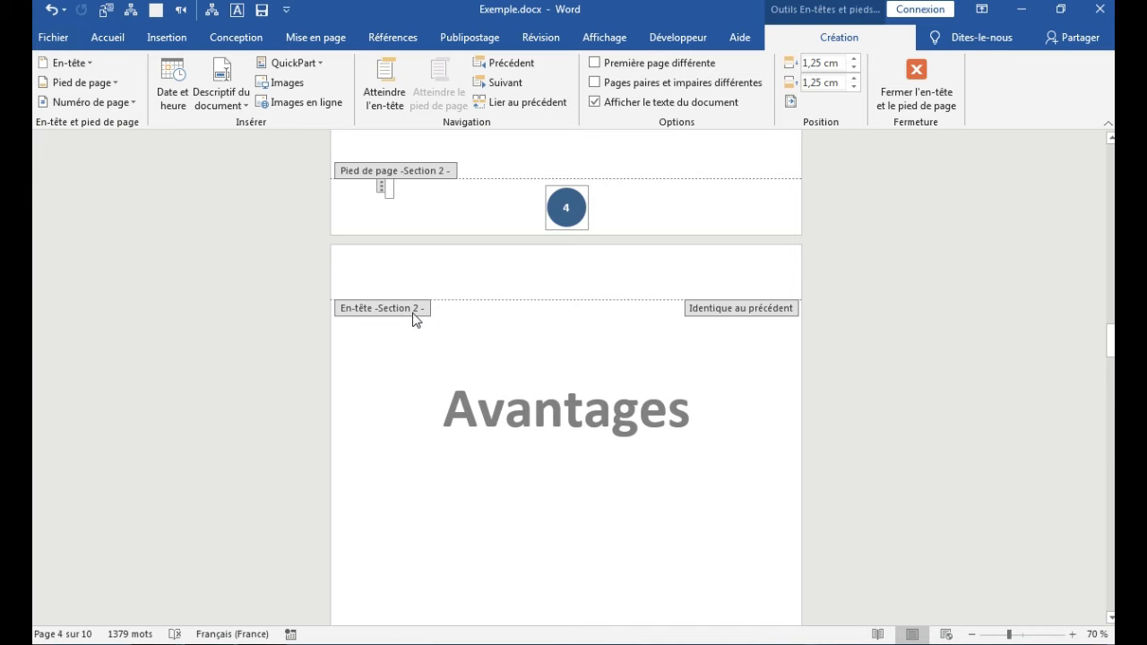
pyautogui.click(1110, 341)
pyautogui.moveTo(1109, 340); pyautogui.dragTo(1111, 377)
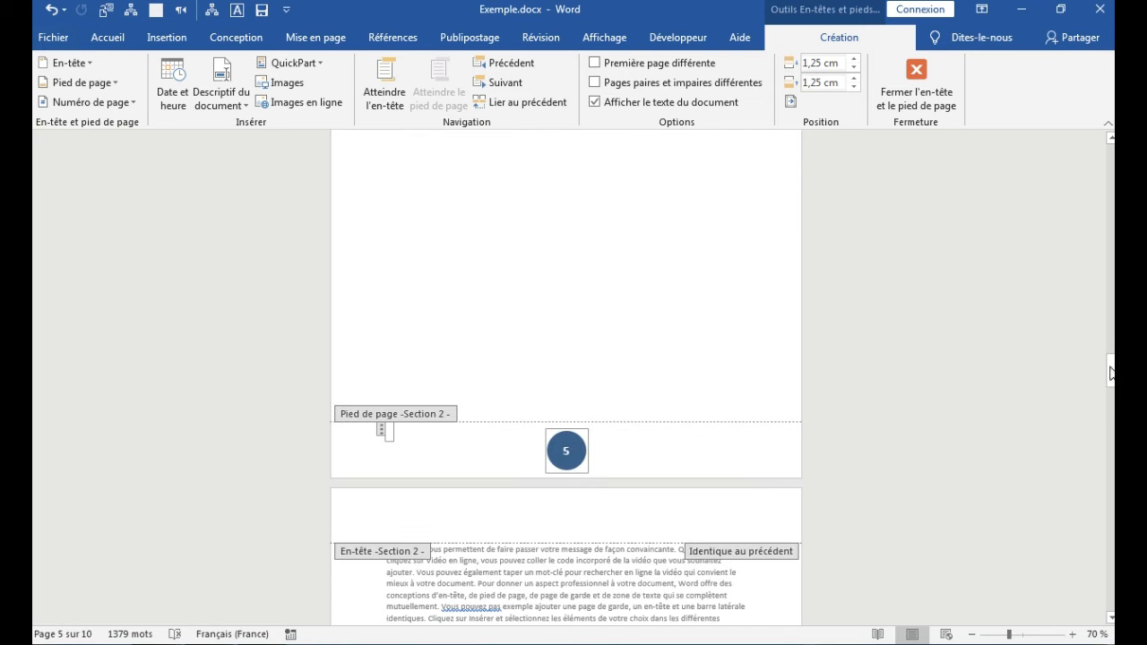
pyautogui.moveTo(1111, 371); pyautogui.dragTo(1111, 334)
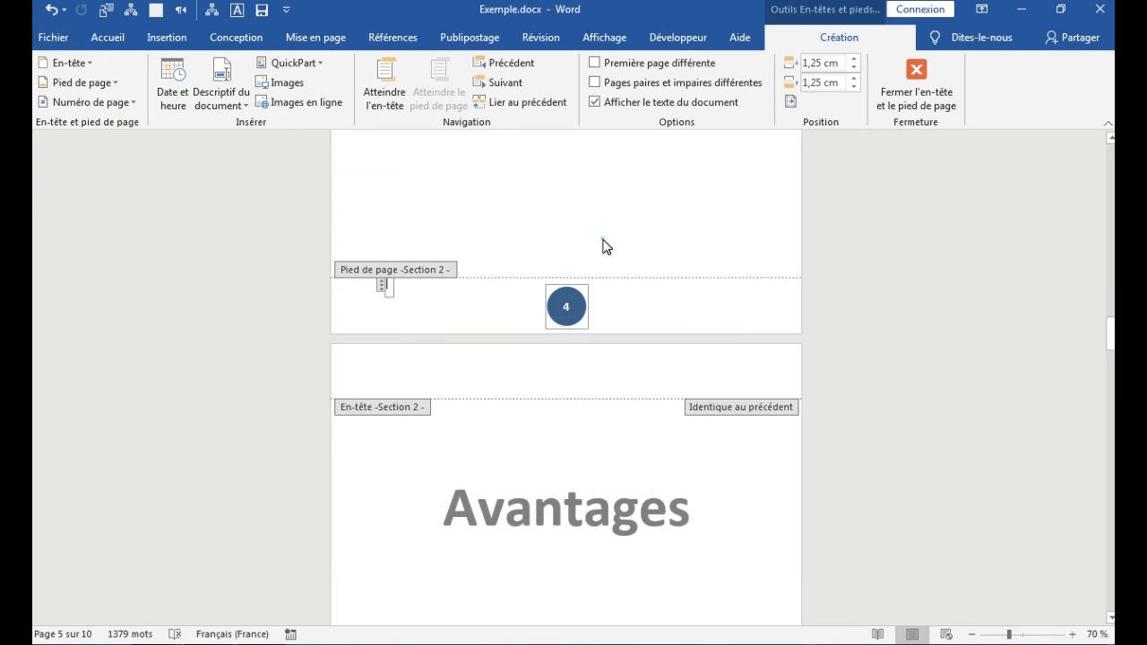
pyautogui.doubleClick(548, 238)
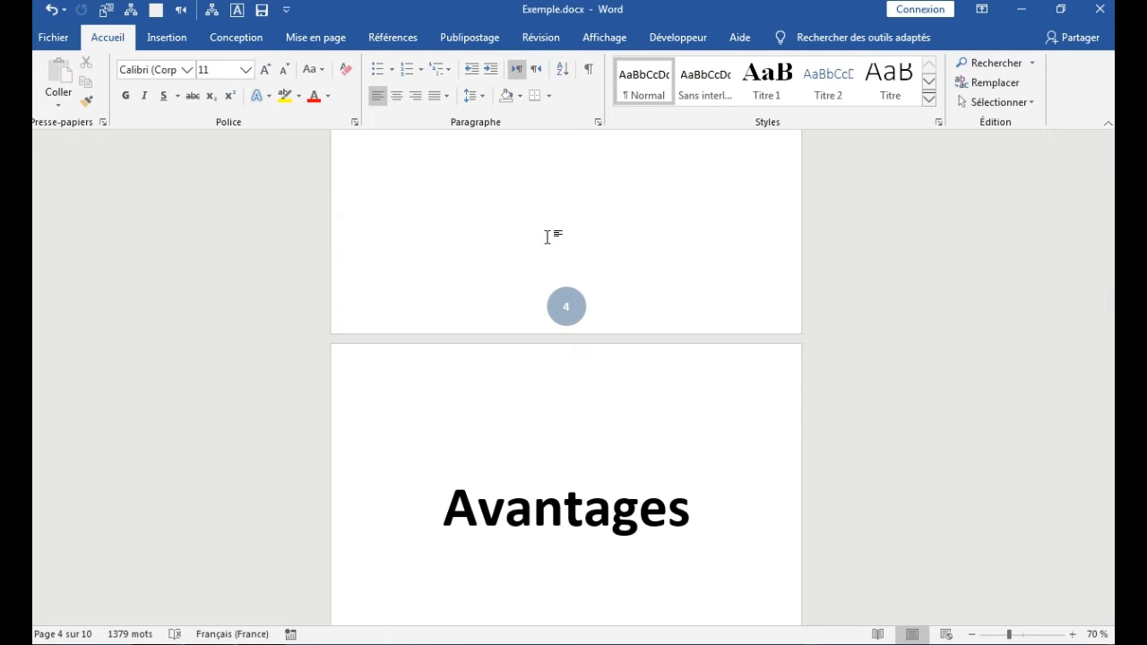
# Insert a "Continu" section break at the end of page 4, just before the "Avantages" title page
pyautogui.moveTo(445, 507); pyautogui.dragTo(600, 528)
pyautogui.click(528, 481)
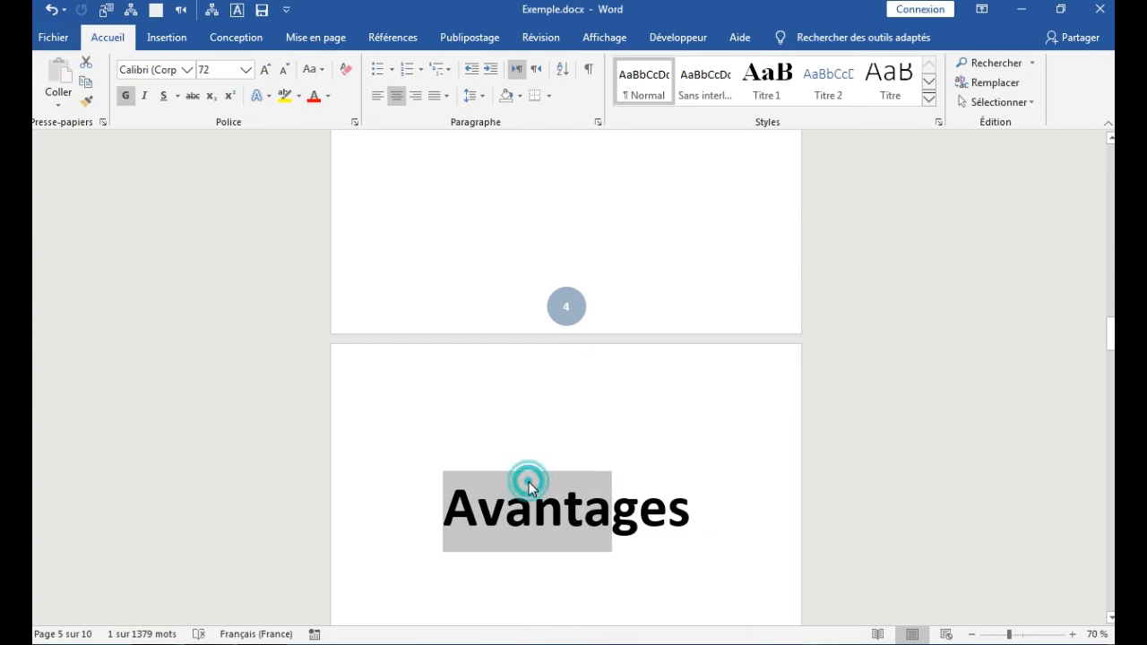
pyautogui.click(455, 235)
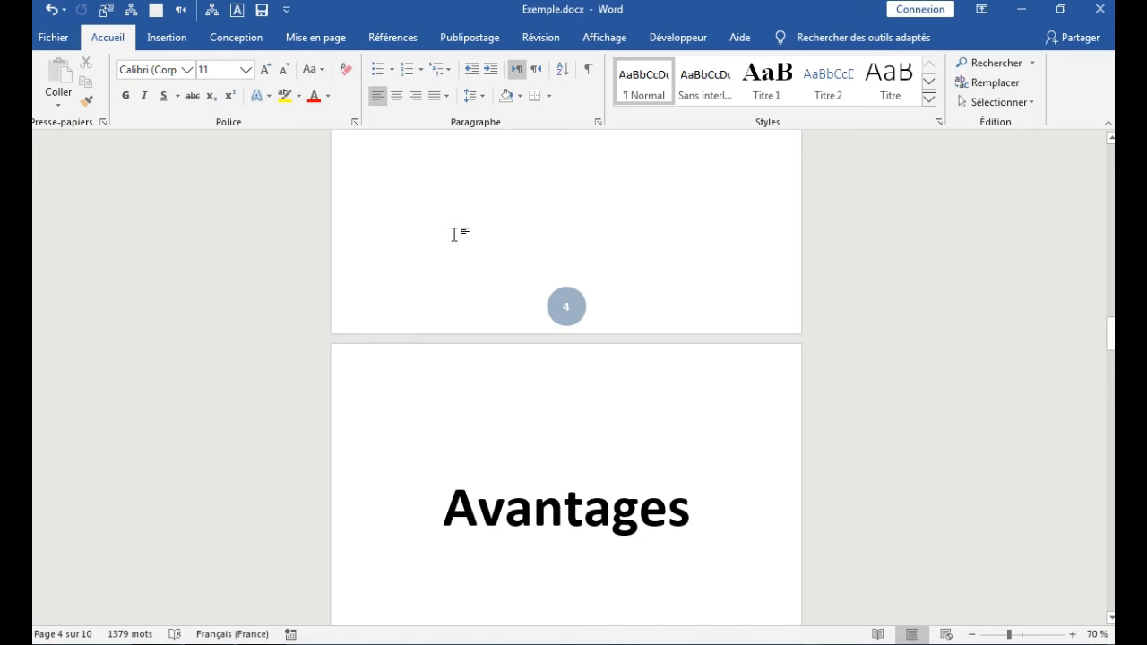
pyautogui.click(305, 40)
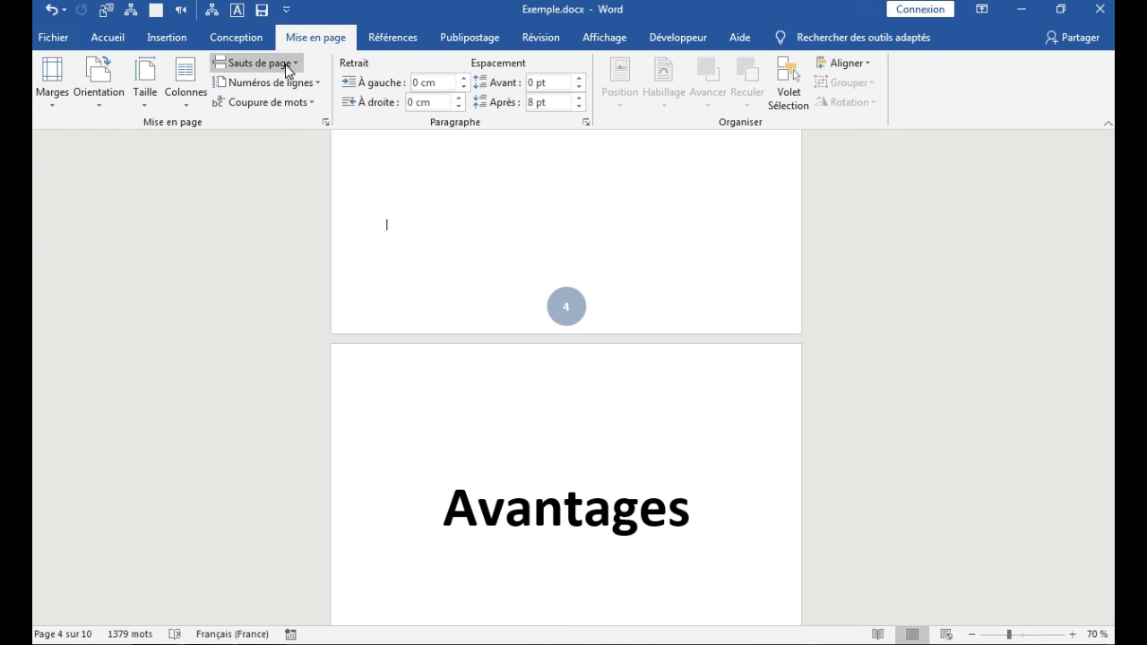
pyautogui.click(287, 70)
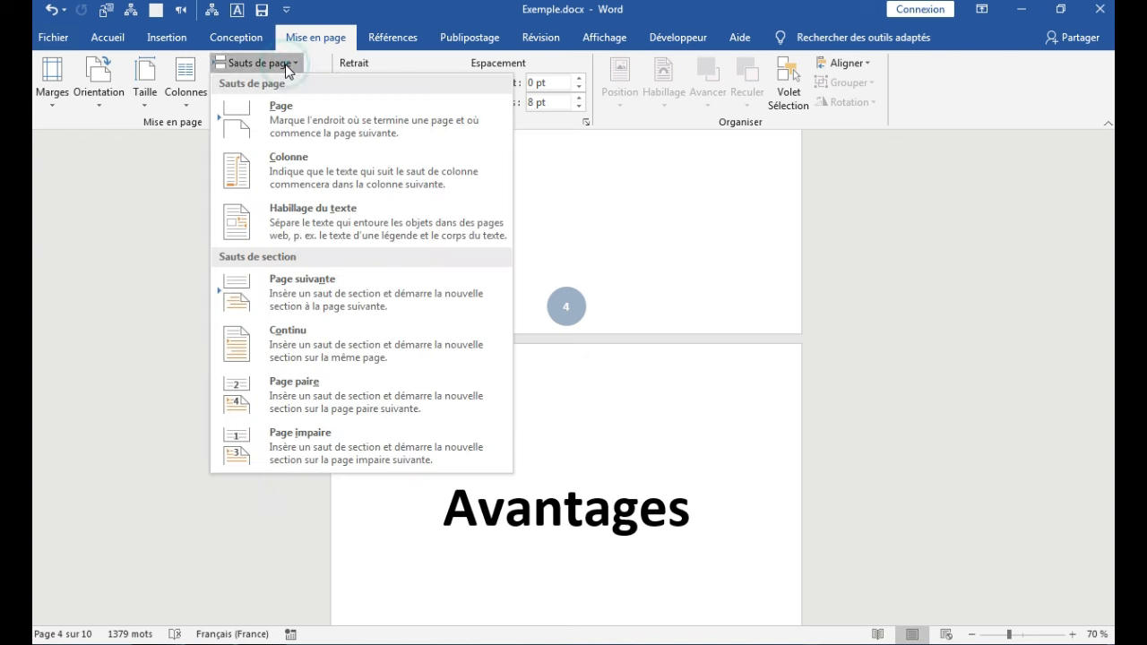
pyautogui.click(288, 338)
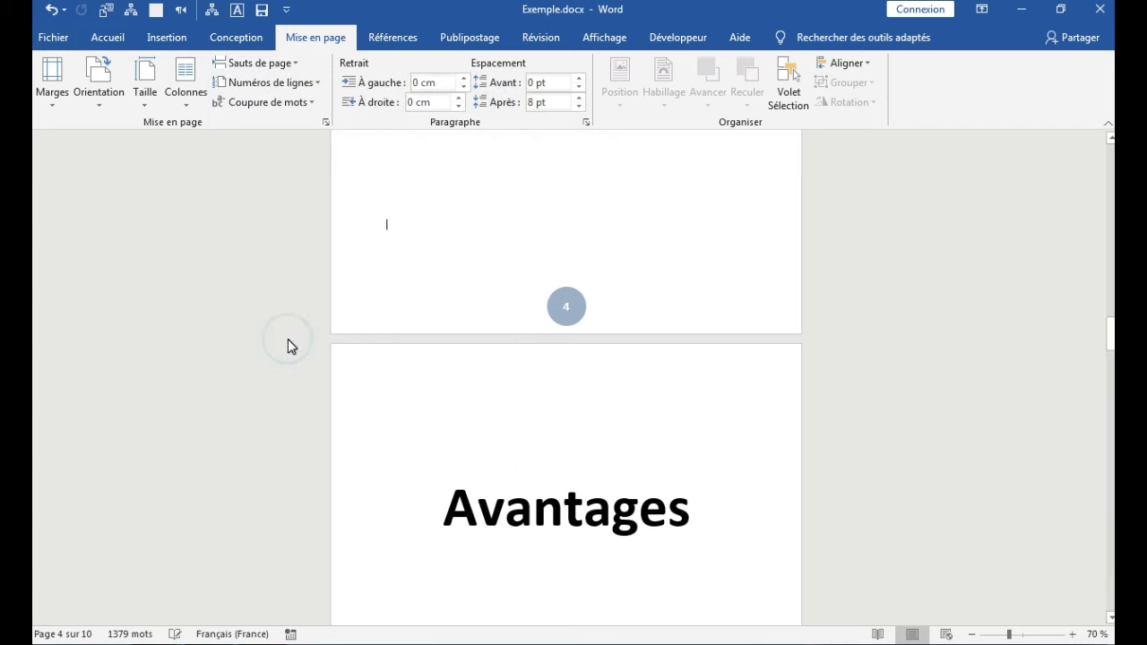
# Check the section labels in the header and footer view, and insert a "Continu" section break at the end of the "Avantages" page
pyautogui.doubleClick(448, 298)
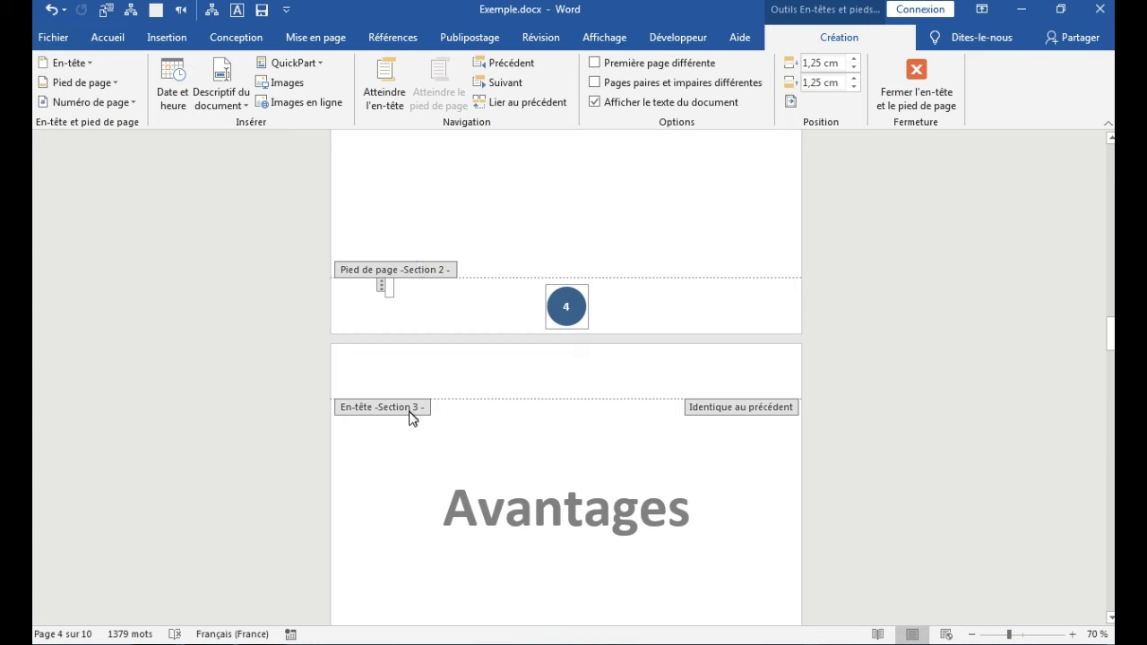
pyautogui.moveTo(1112, 337); pyautogui.dragTo(1113, 380)
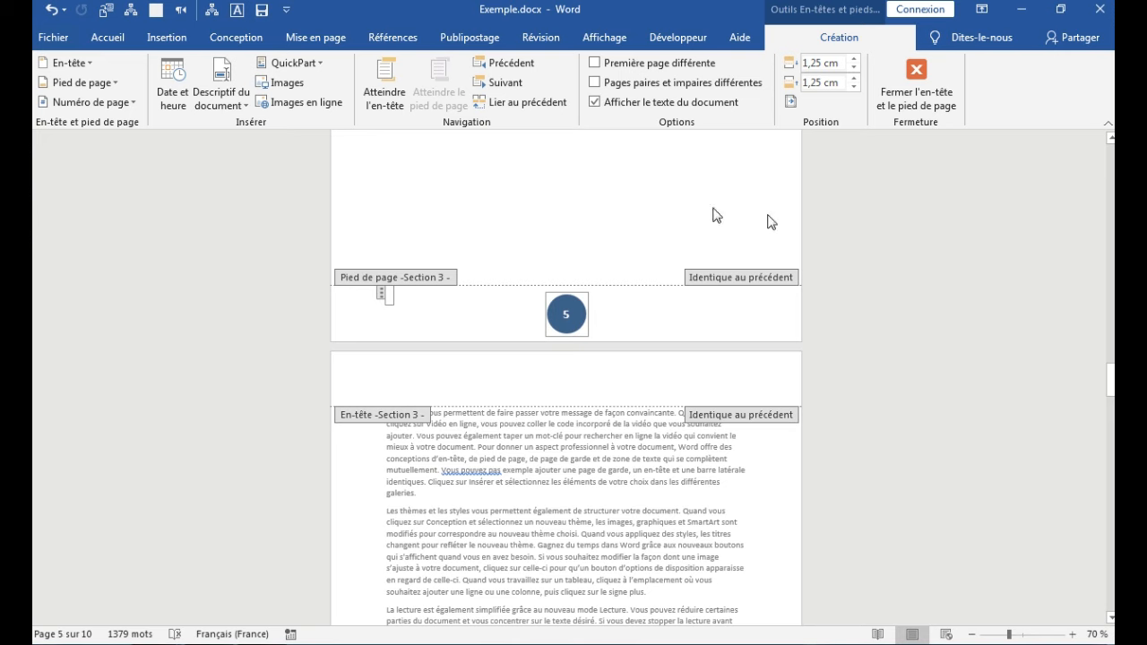
pyautogui.click(631, 237)
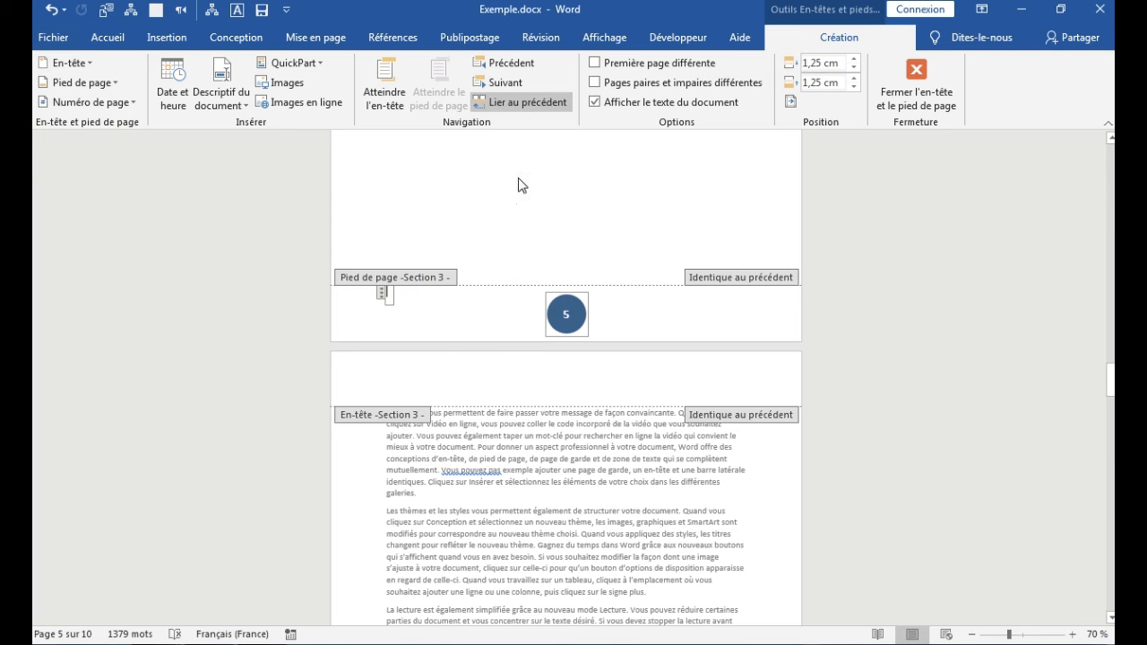
pyautogui.click(537, 199)
pyautogui.click(509, 213)
pyautogui.click(441, 214)
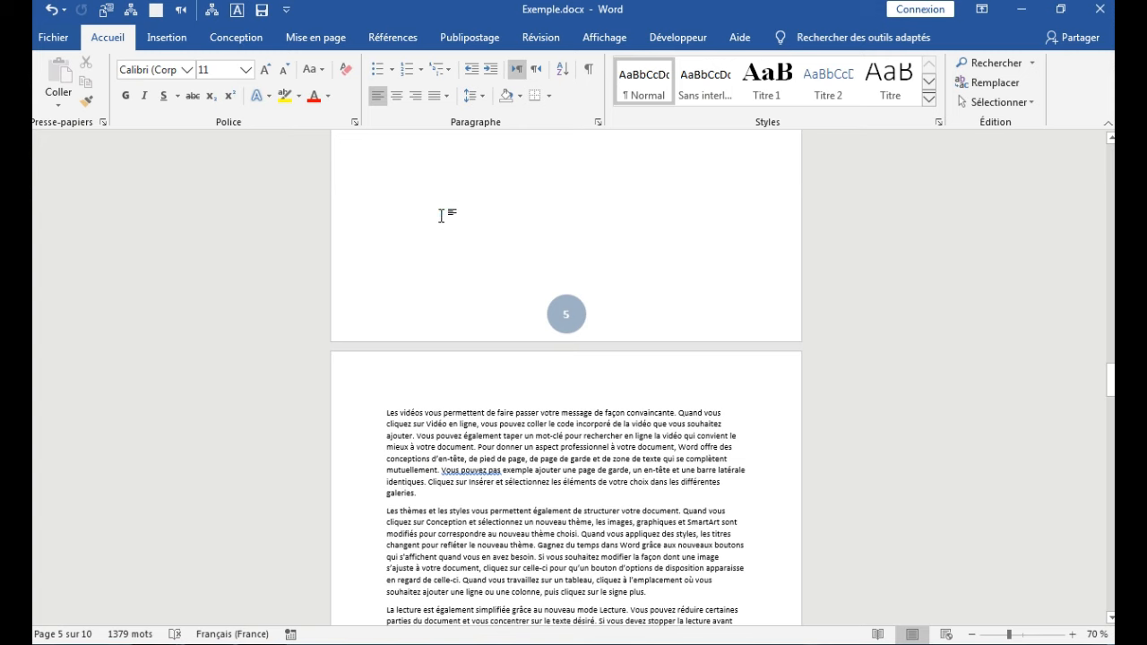
pyautogui.click(310, 42)
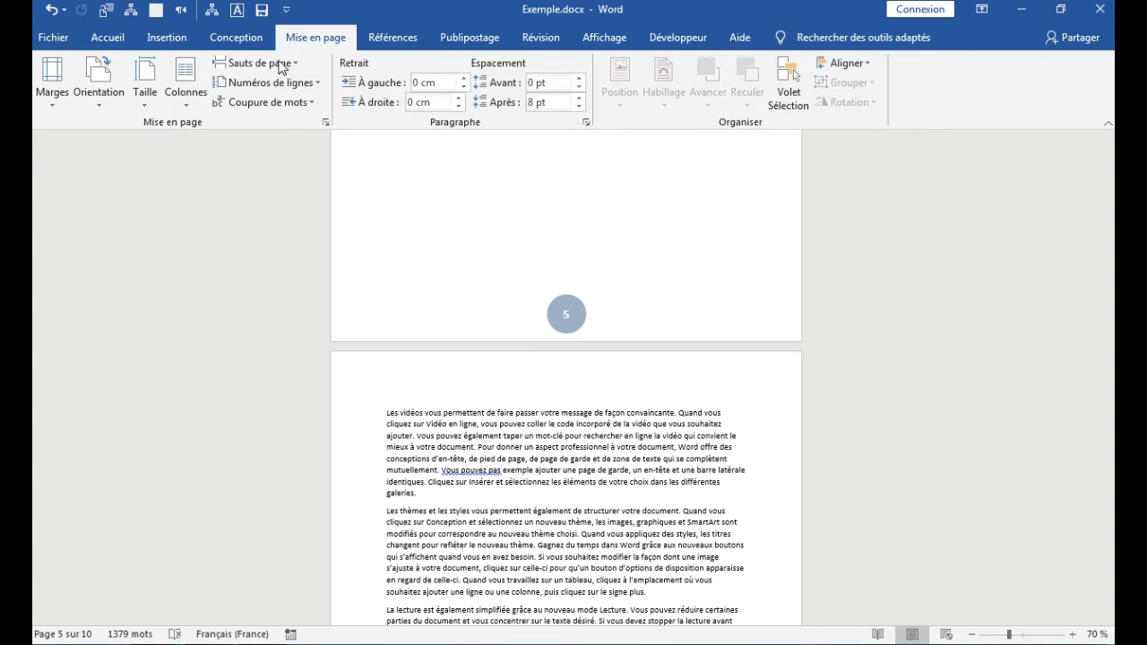
pyautogui.click(281, 69)
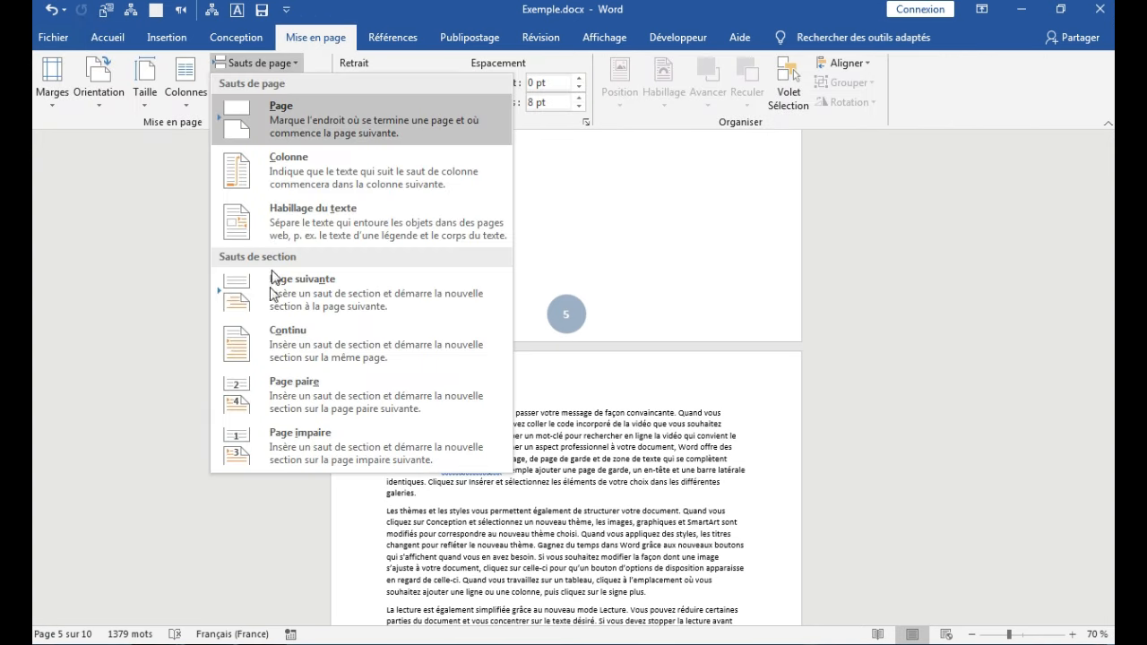
pyautogui.click(284, 339)
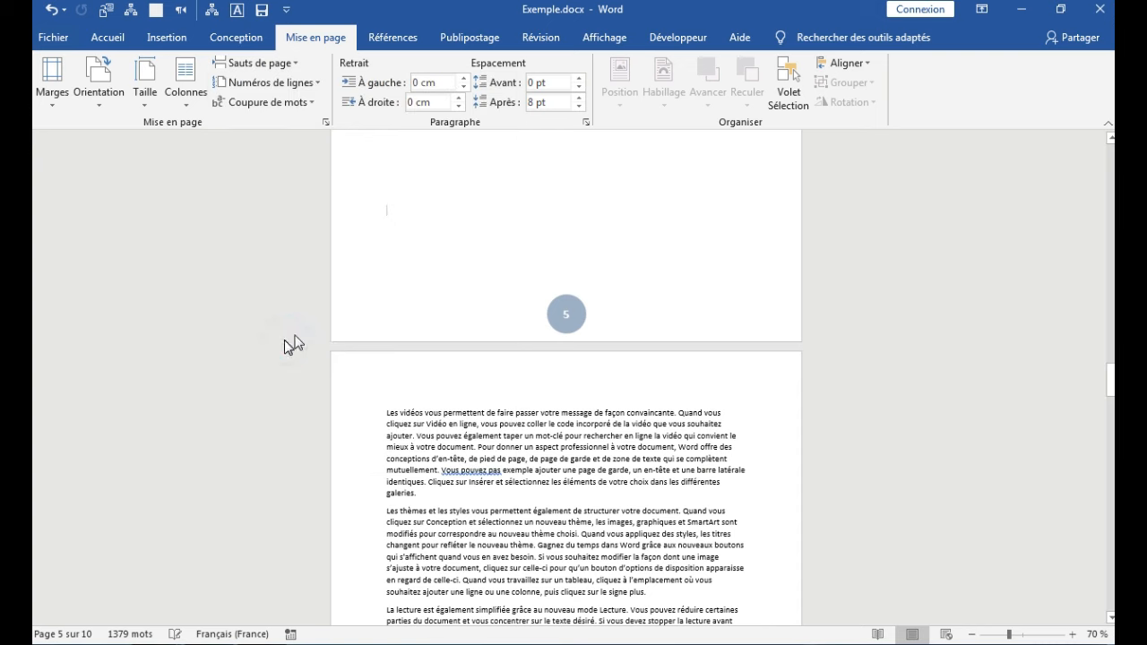
# Open the footers, check the new section labels, and unlink the Section 3 footer on the "Avantages" page from the previous section
pyautogui.doubleClick(474, 306)
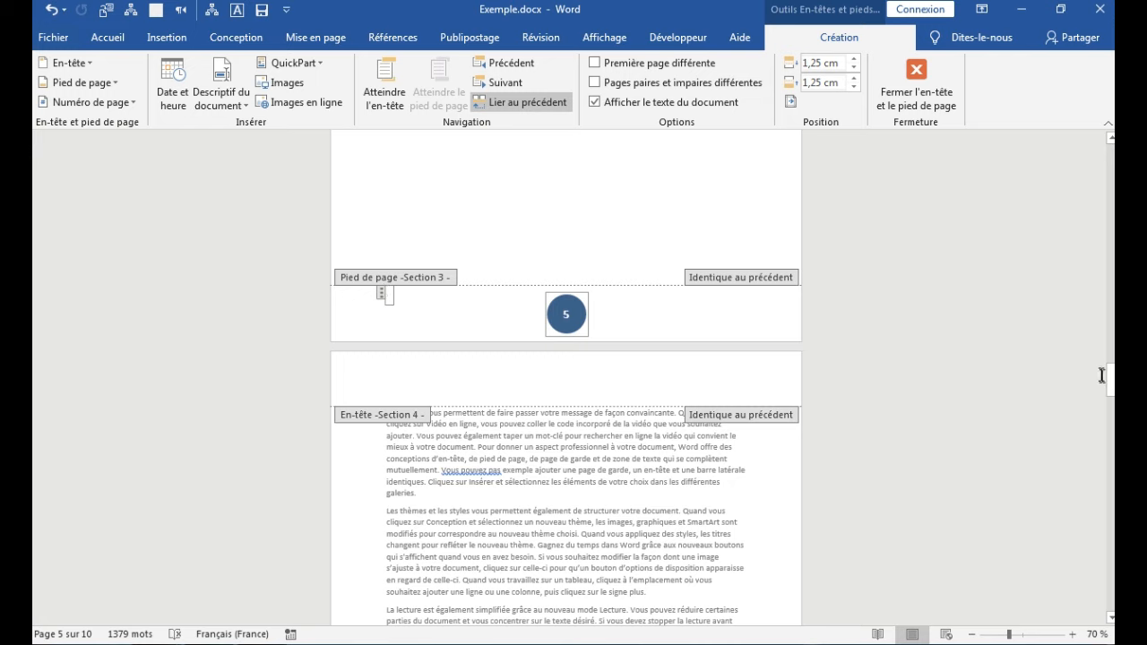
pyautogui.moveTo(1112, 388); pyautogui.dragTo(1111, 347)
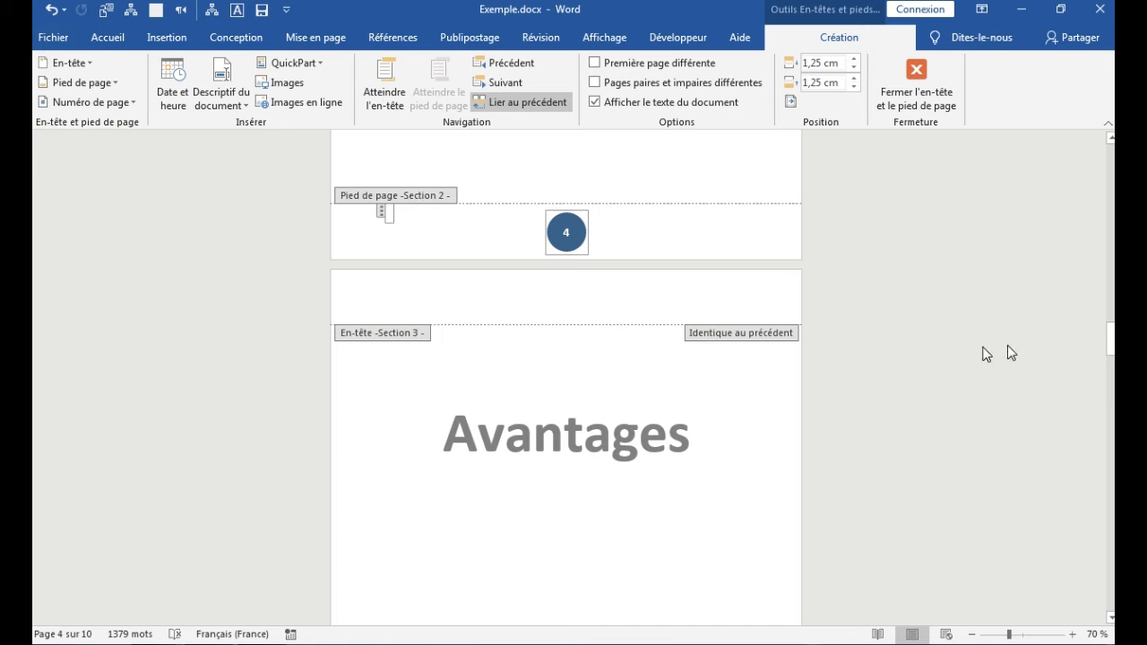
pyautogui.moveTo(1110, 339); pyautogui.dragTo(1110, 378)
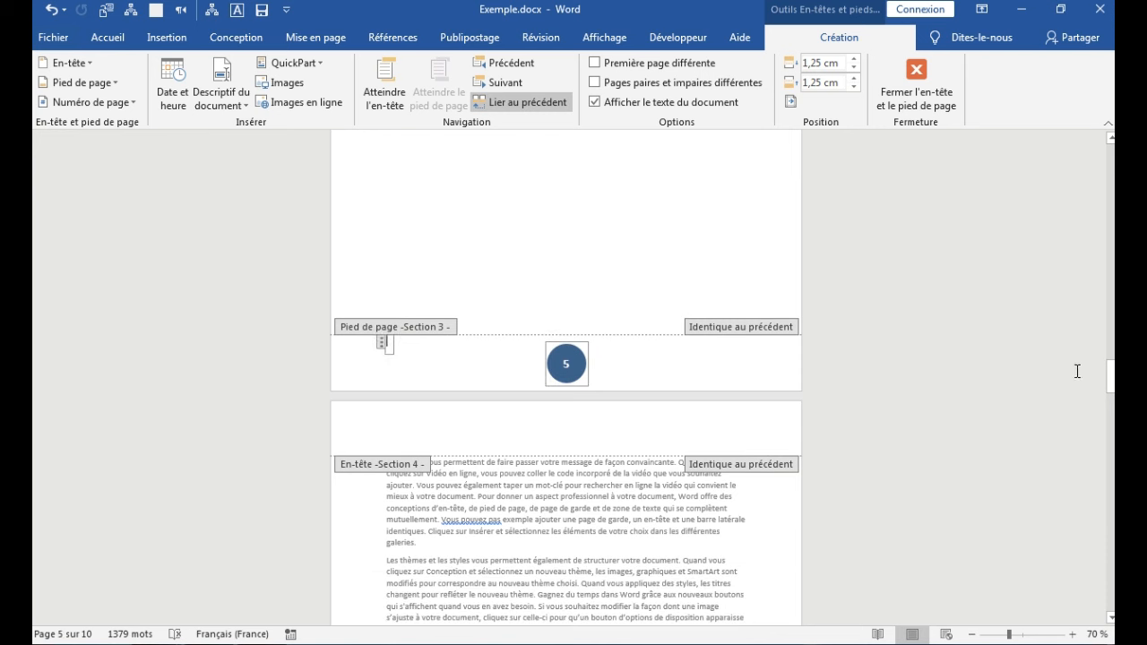
pyautogui.moveTo(1110, 376); pyautogui.dragTo(1111, 385)
pyautogui.click(656, 410)
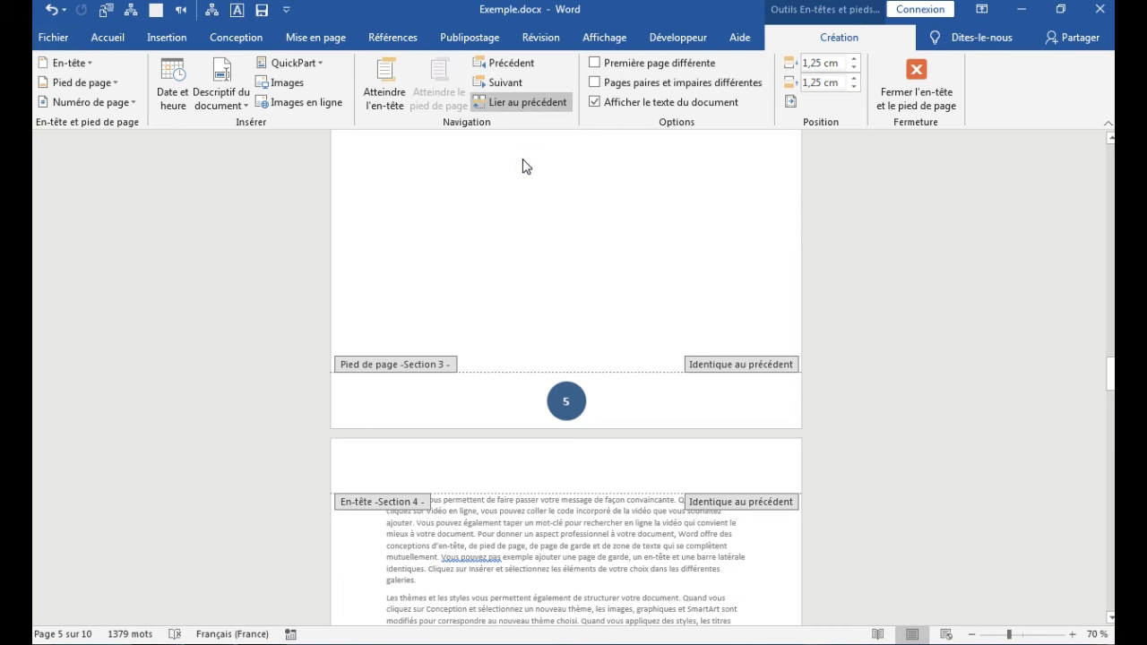
pyautogui.click(515, 104)
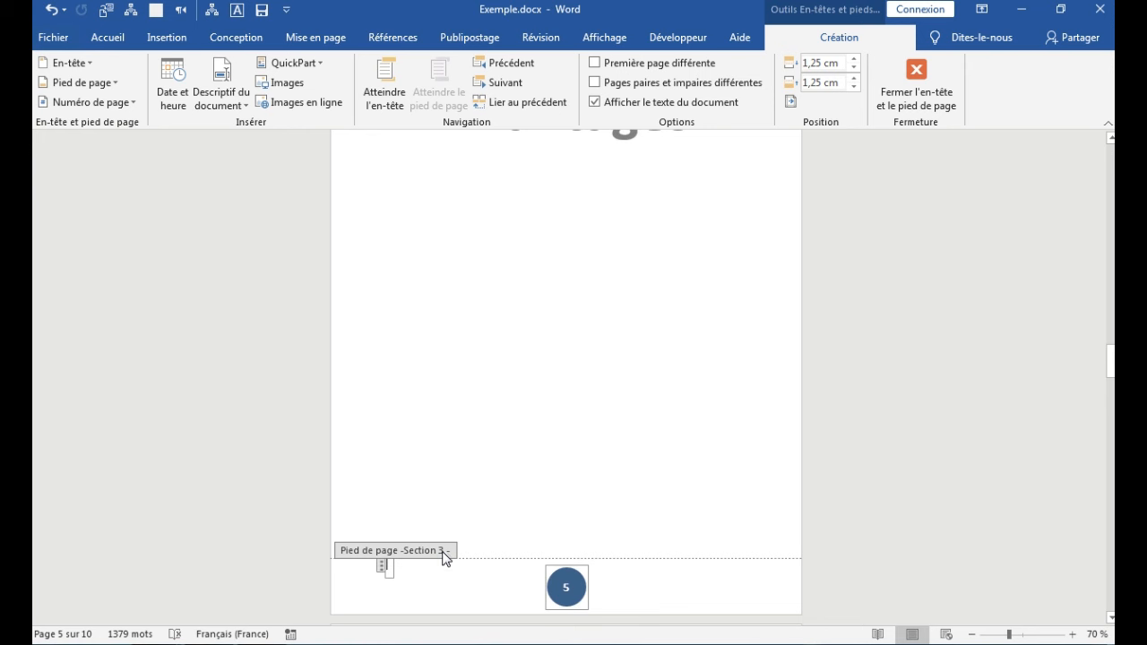
# Unlink the Section 4 footer on page 6 from the previous section and return to the "Avantages" page
pyautogui.moveTo(1111, 361); pyautogui.dragTo(1110, 413)
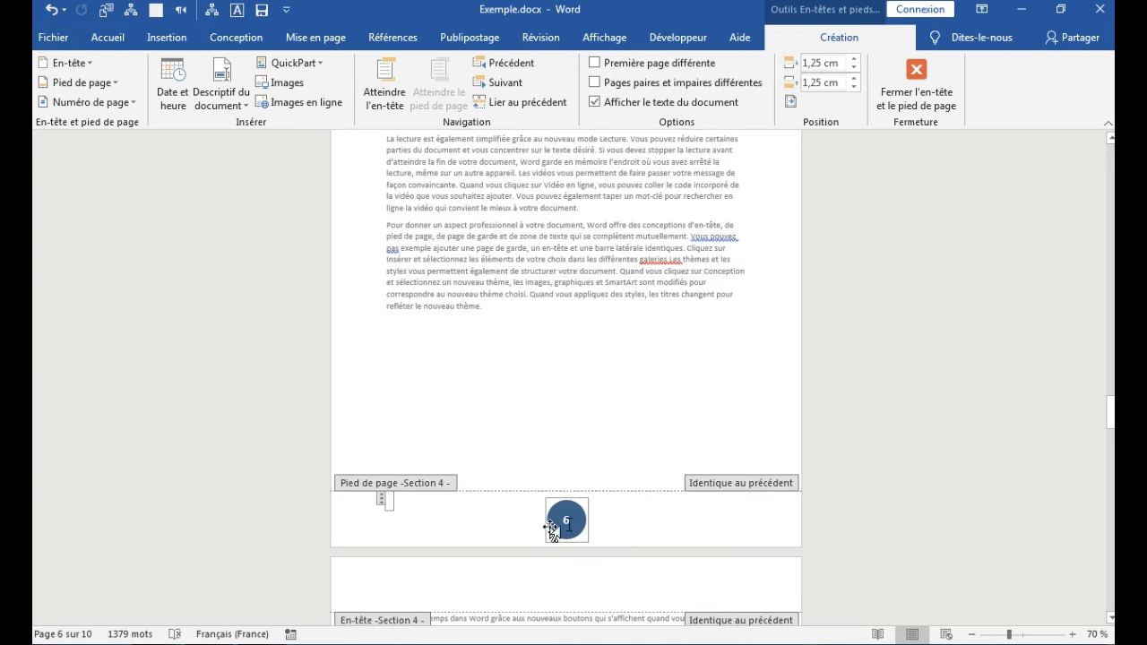
pyautogui.click(631, 527)
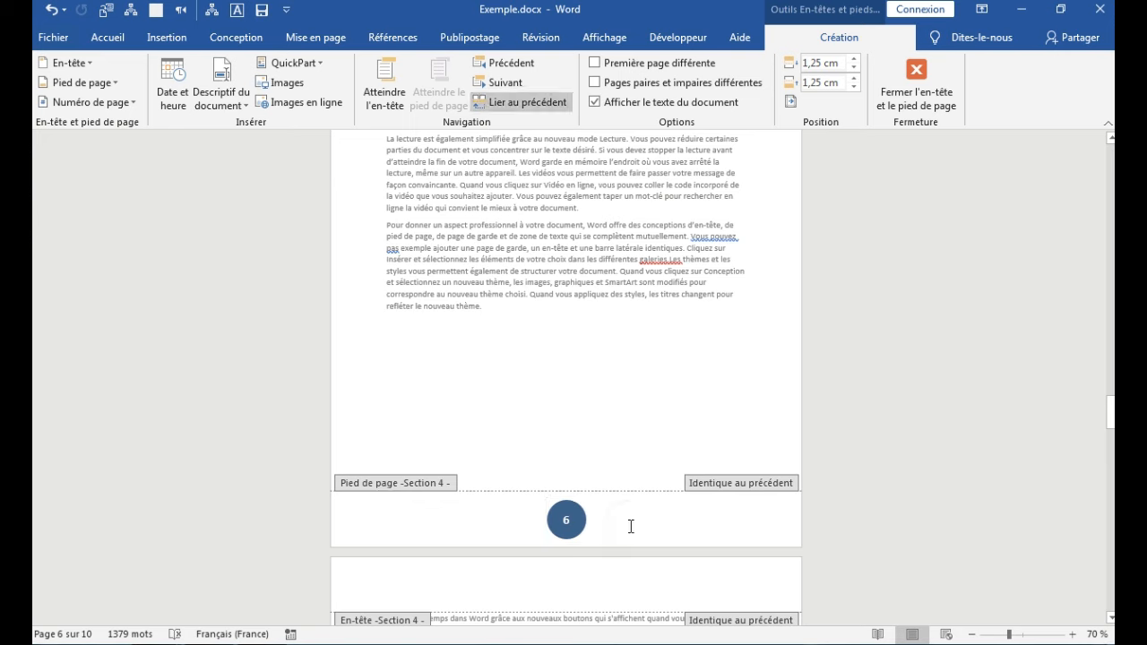
pyautogui.click(517, 110)
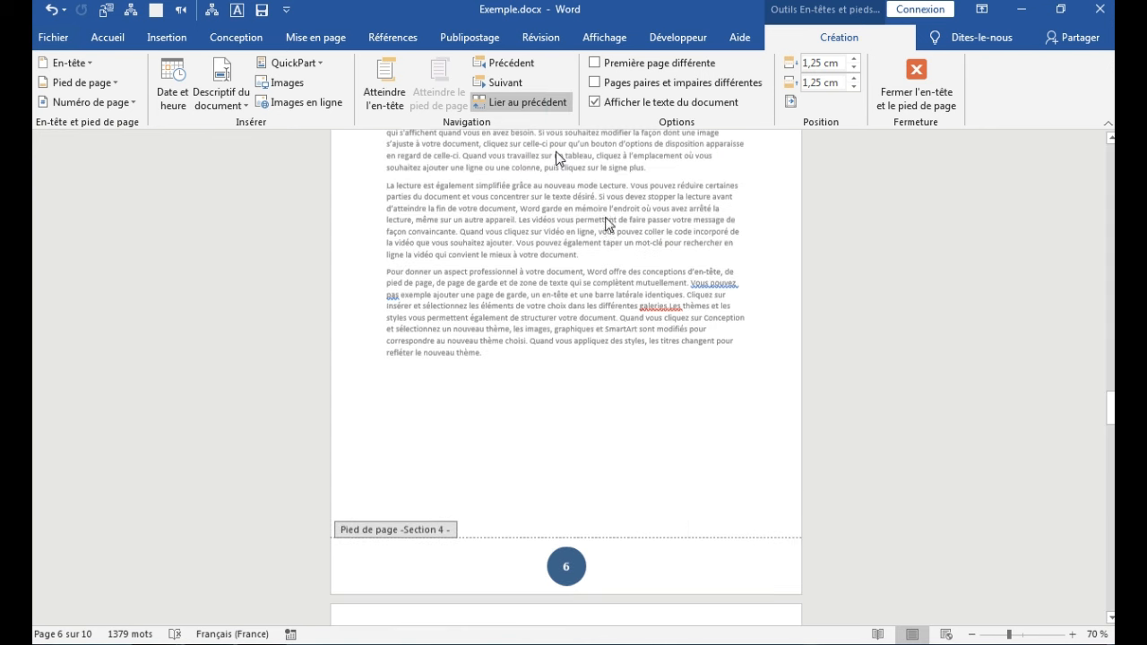
pyautogui.moveTo(1111, 405); pyautogui.dragTo(1111, 350)
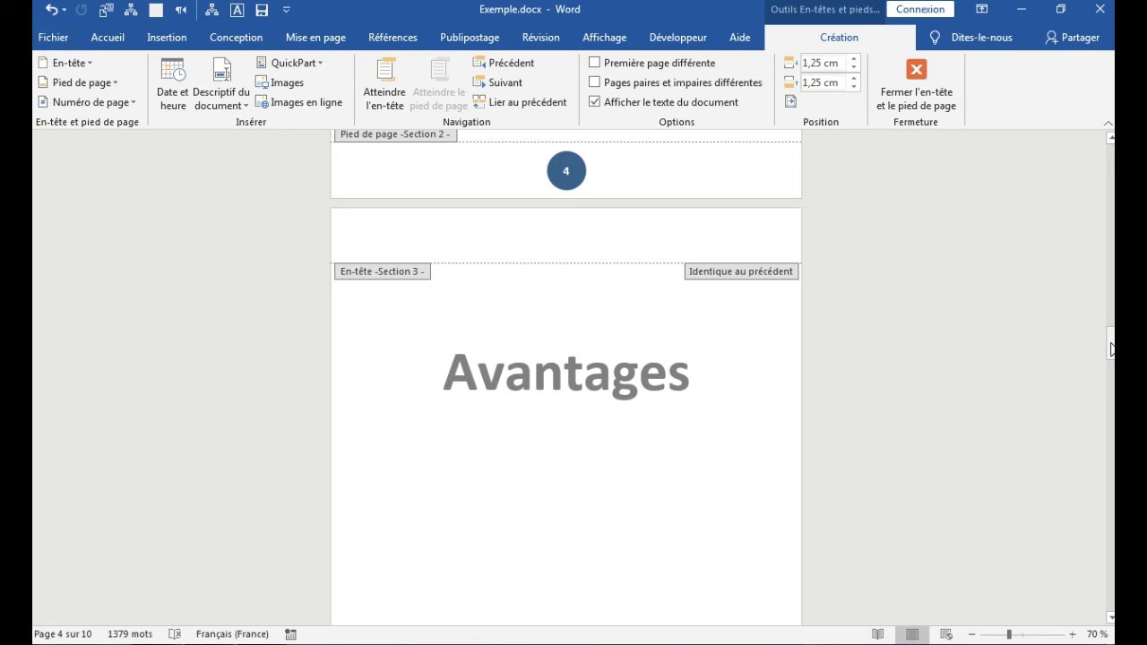
# Delete the page number circle from the Section 3 footer on the "Avantages" page and return to the document body
pyautogui.moveTo(1112, 350); pyautogui.dragTo(1112, 367)
pyautogui.click(572, 496)
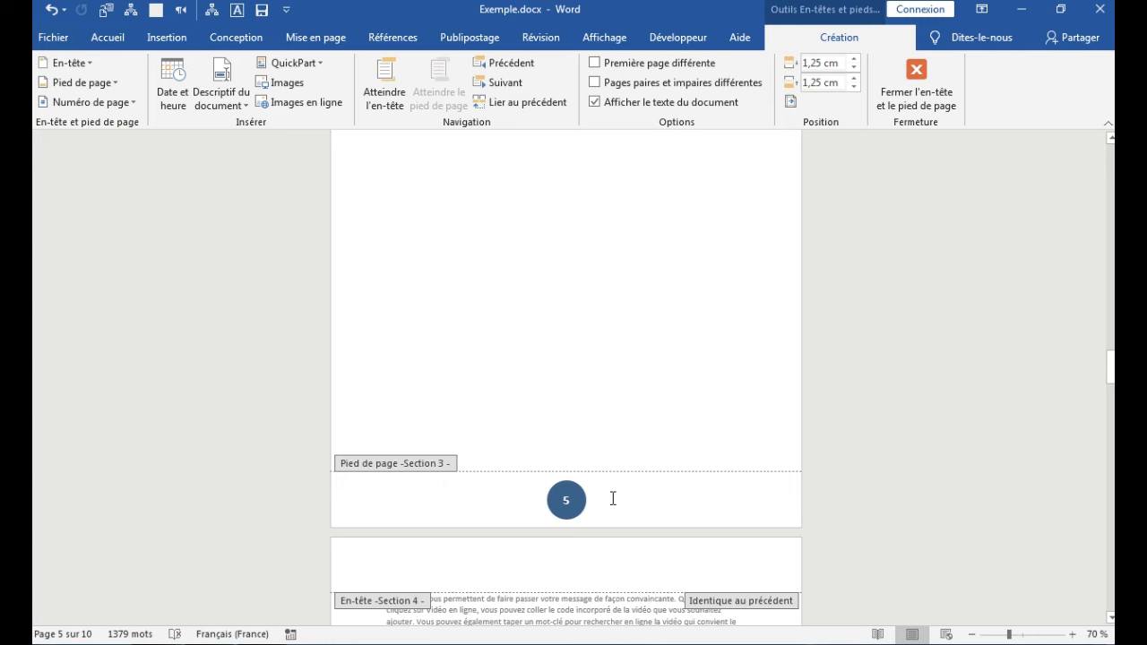
pyautogui.click(563, 503)
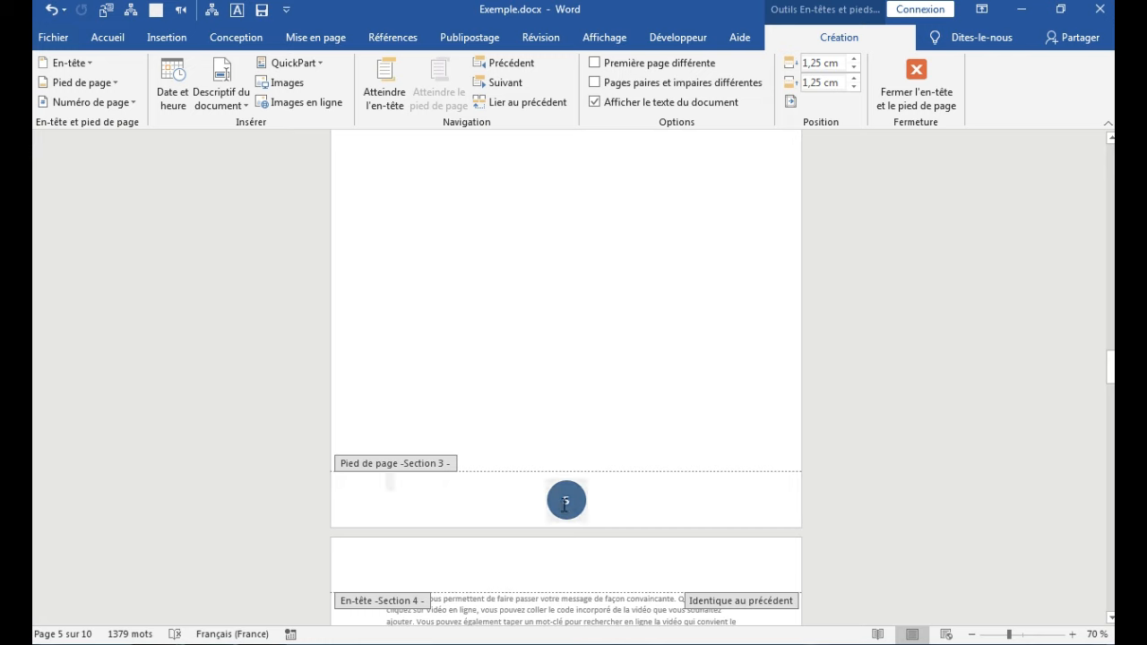
pyautogui.click(566, 502)
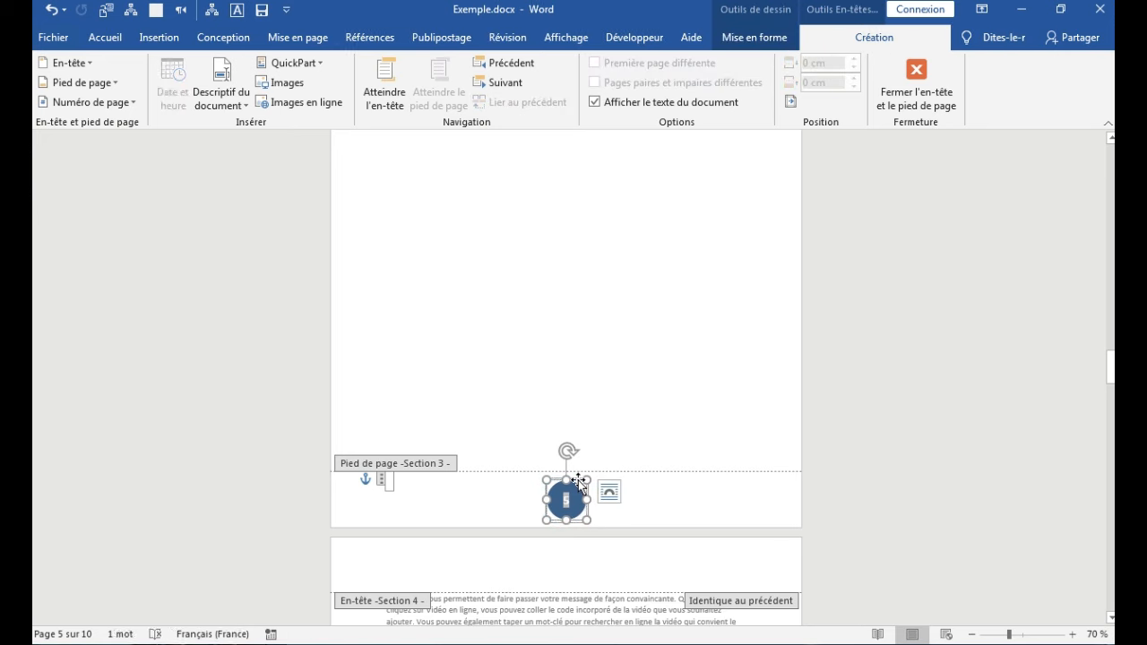
pyautogui.press('Delete')
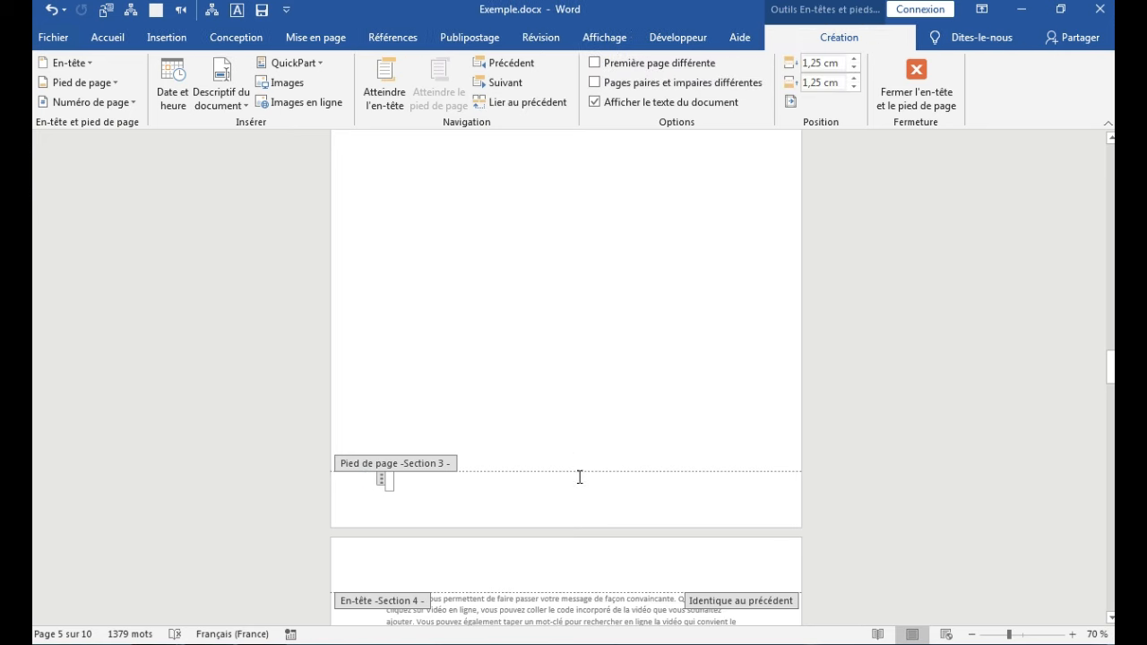
pyautogui.doubleClick(618, 411)
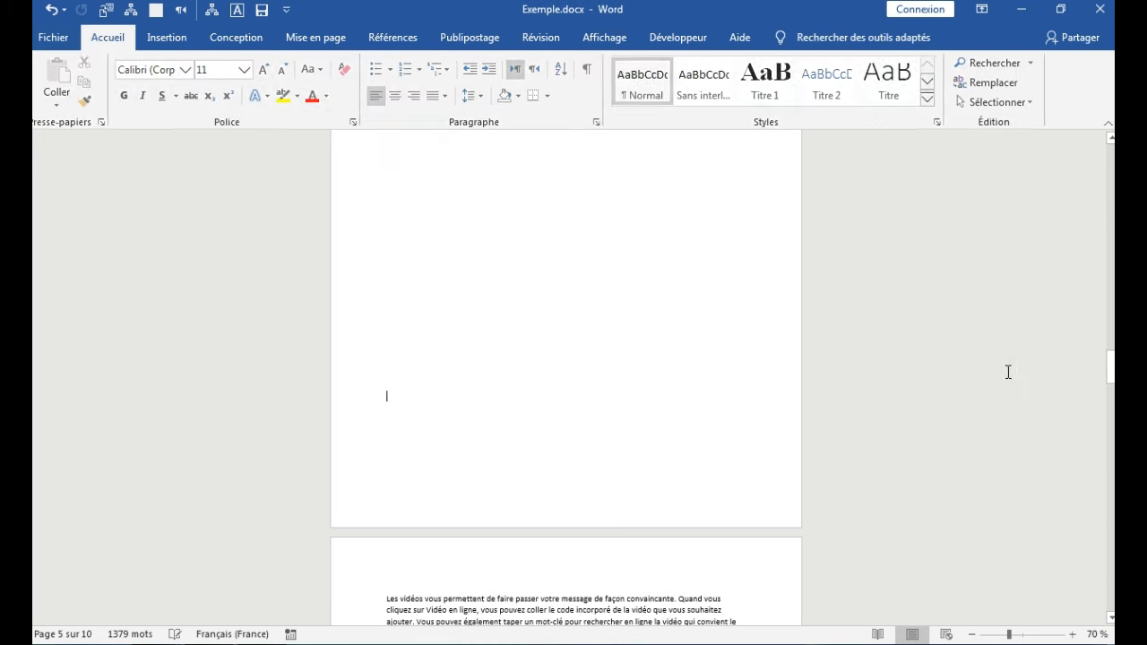
# Check the page numbering at the foot of the "Avantages" page and on the pages before and after it
pyautogui.moveTo(1108, 373)
pyautogui.mouseDown()
pyautogui.moveTo(1109, 330)
pyautogui.moveTo(1112, 374)
pyautogui.mouseUp()
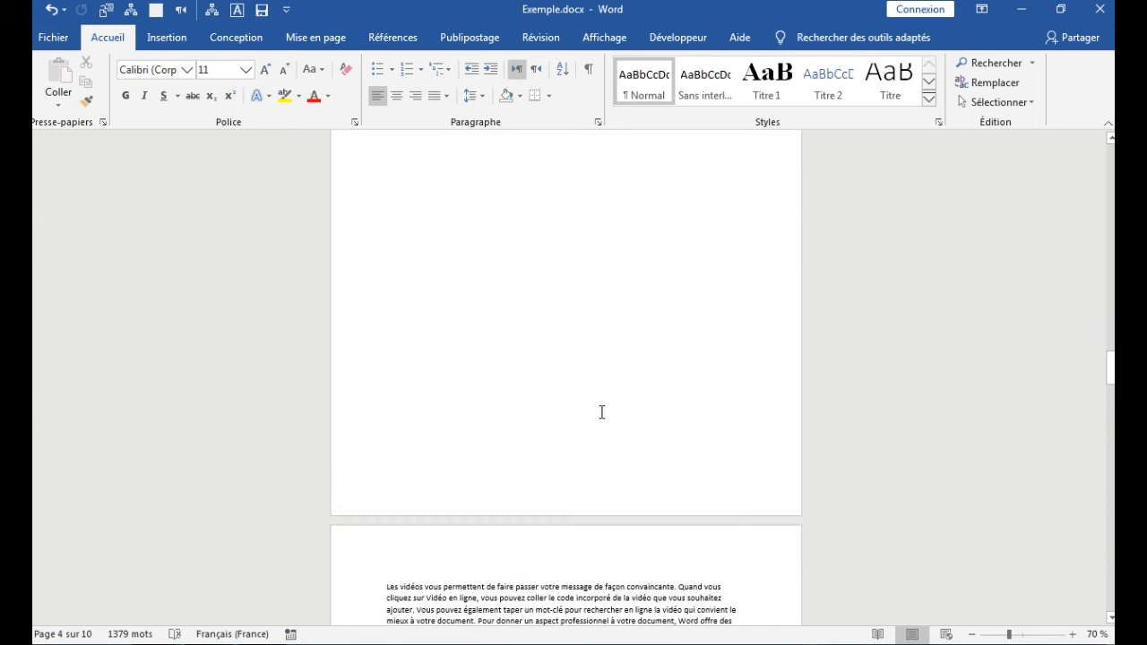
pyautogui.click(568, 476)
pyautogui.moveTo(1109, 376); pyautogui.dragTo(1109, 422)
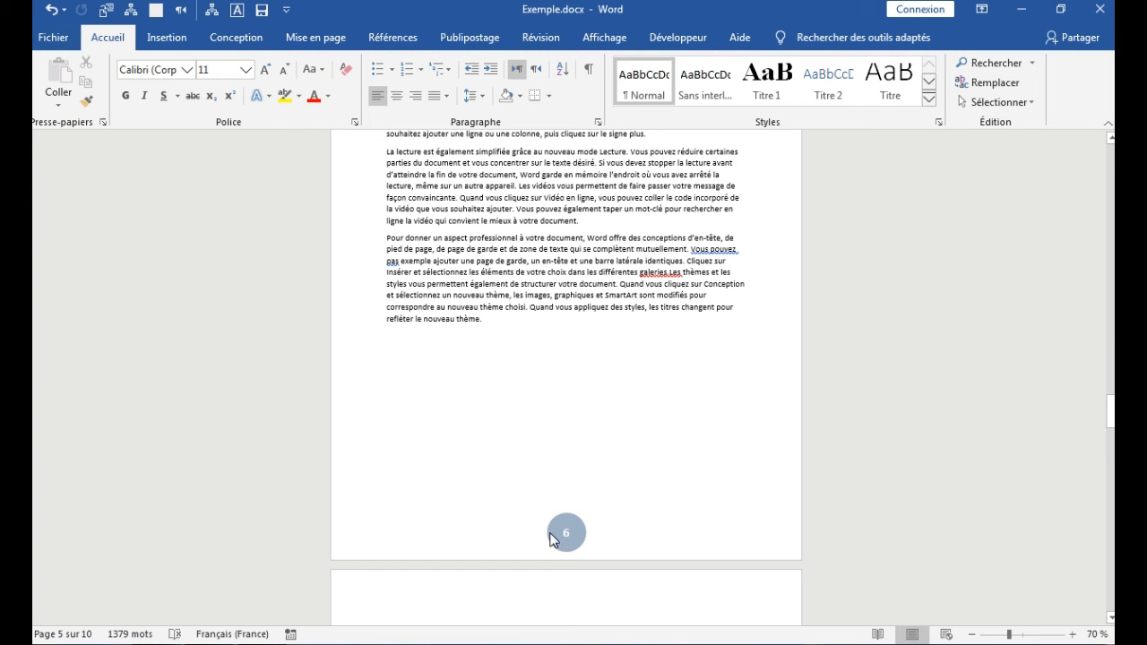
pyautogui.moveTo(1111, 414); pyautogui.dragTo(1112, 343)
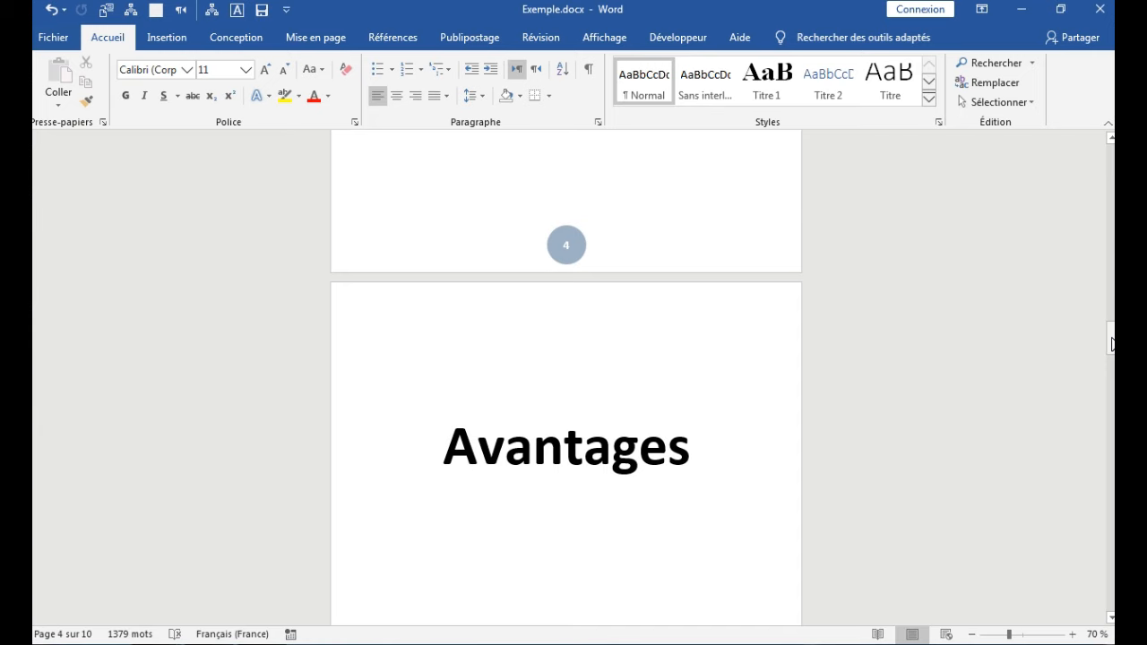